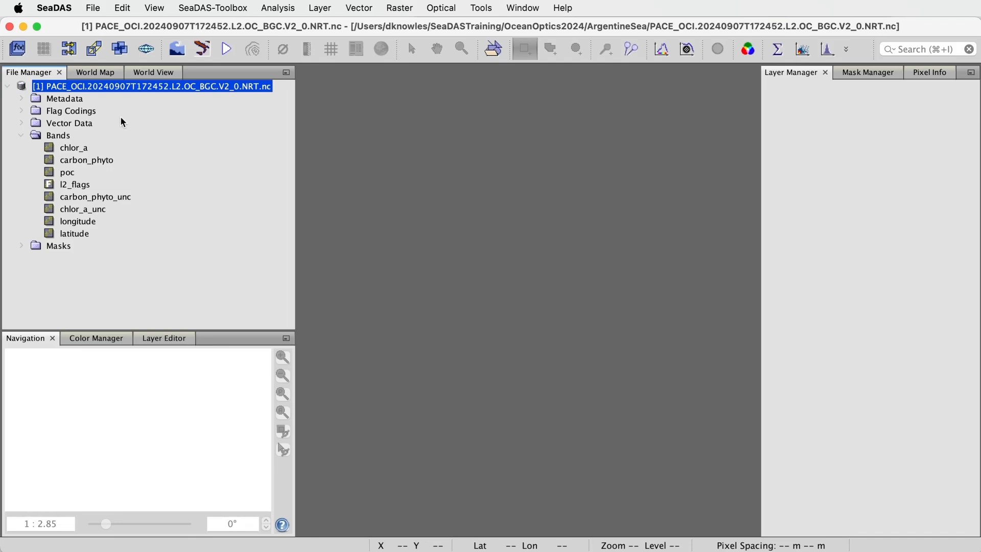
Open the chlor_a band as an image and toggle its layer's visibility off and on
double_click(81, 148)
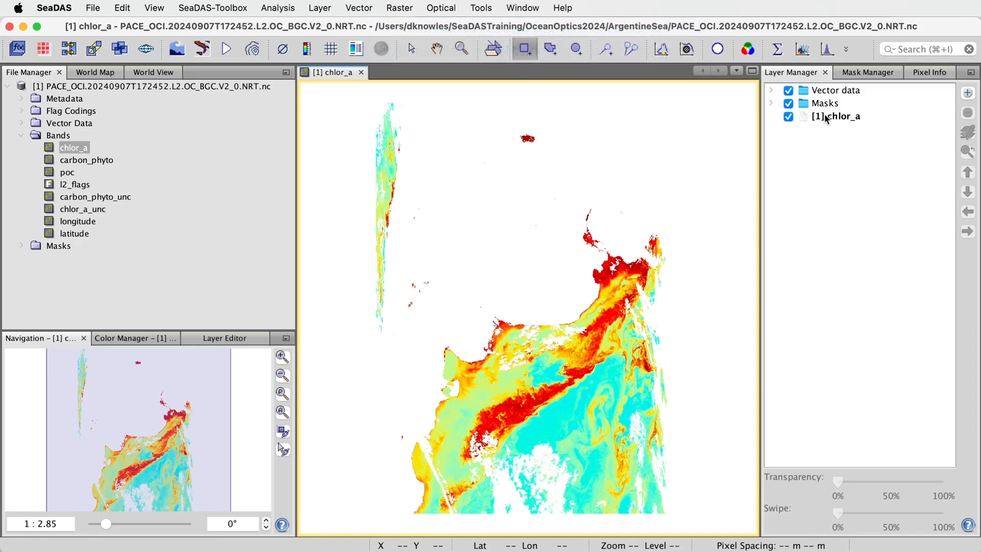
left_click(786, 119)
left_click(786, 120)
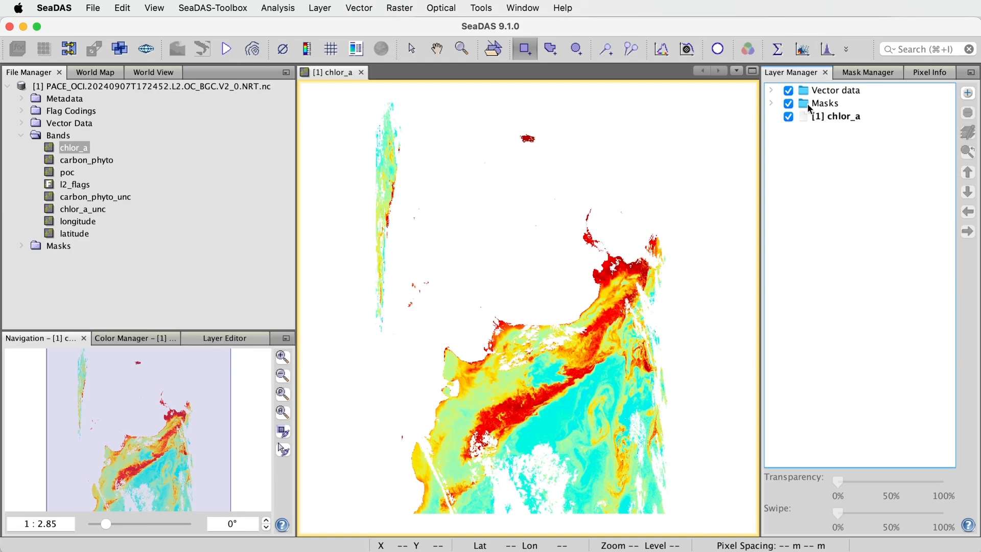
Show the LAND and HISATZEN masks over the chlor_a image and check their colors in the mask list
left_click(771, 104)
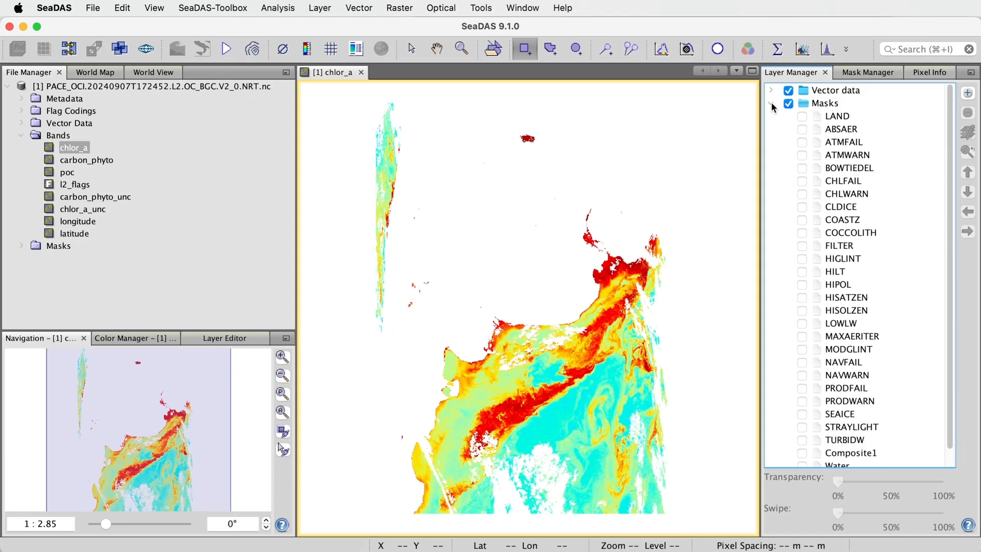
left_click(802, 116)
left_click(801, 298)
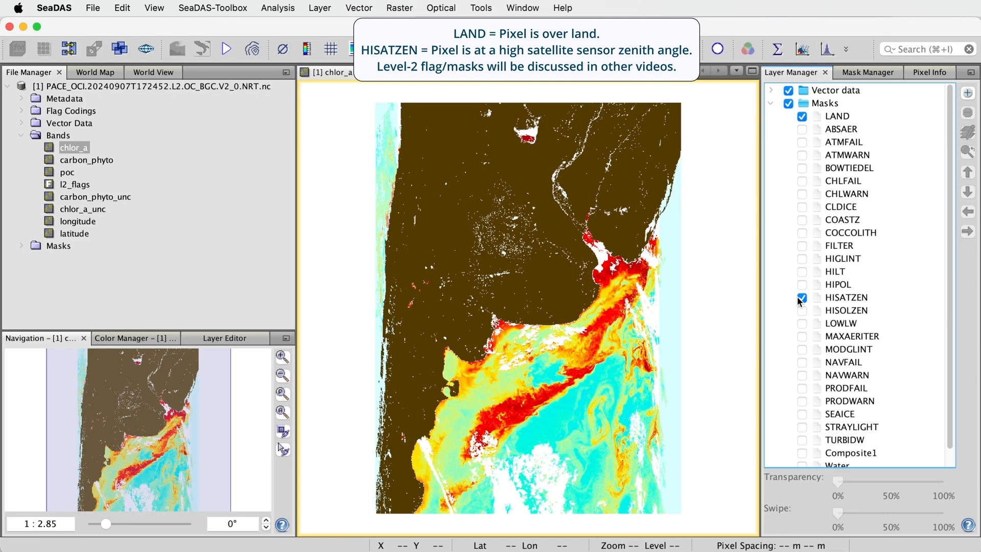
left_click(863, 72)
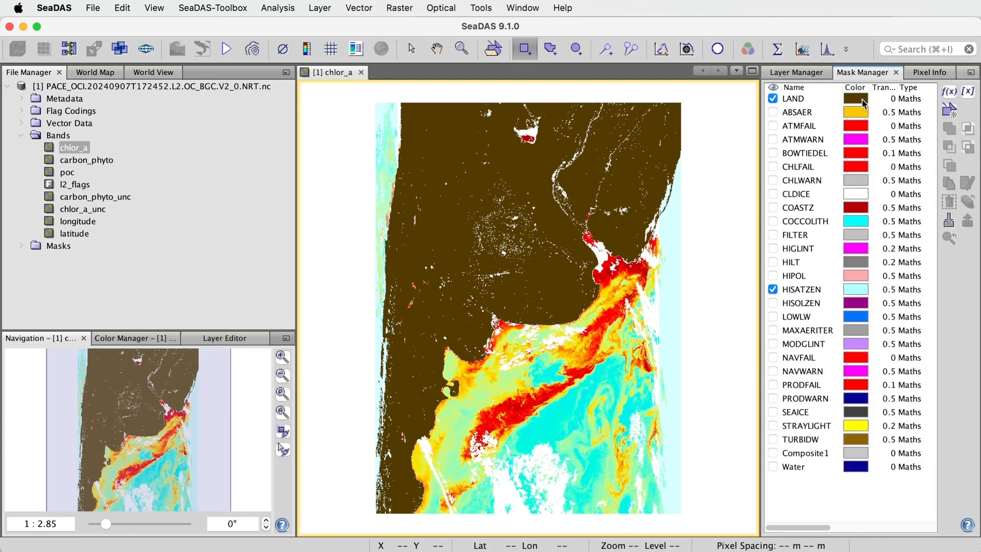
left_click(815, 75)
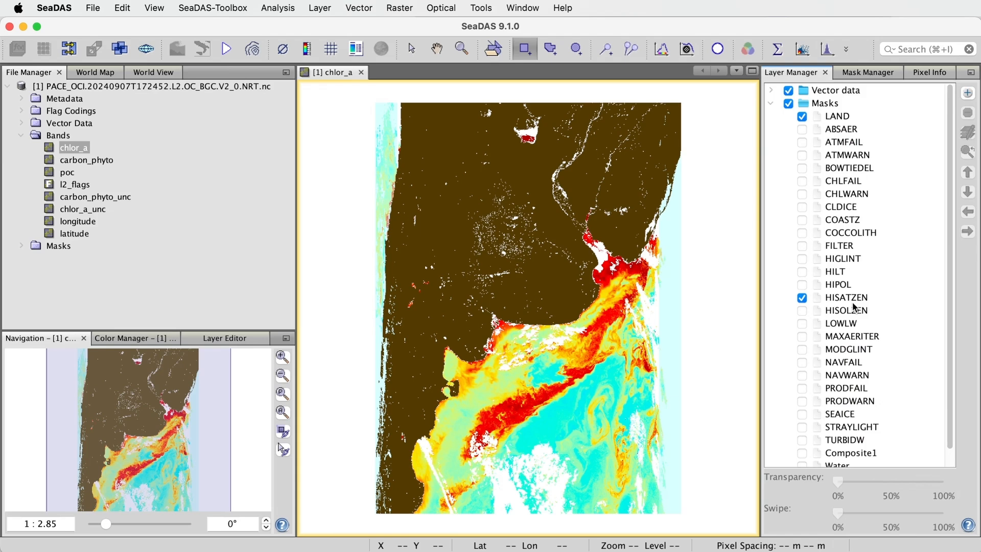
Move the HISATZEN mask above LAND in the layer order and hide HISATZEN, leaving LAND shown
left_click_drag(849, 299, 841, 116)
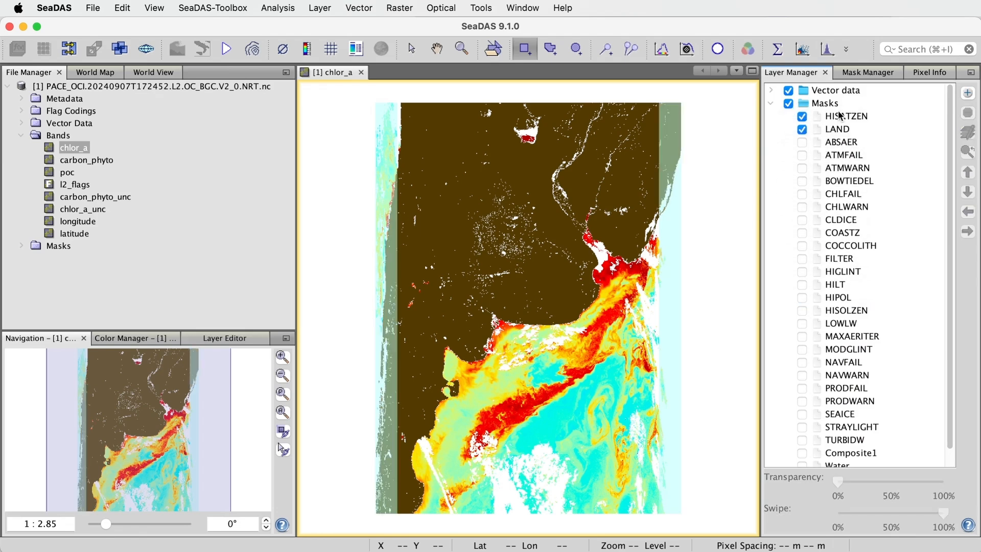
left_click(787, 104)
left_click(787, 104)
left_click(800, 119)
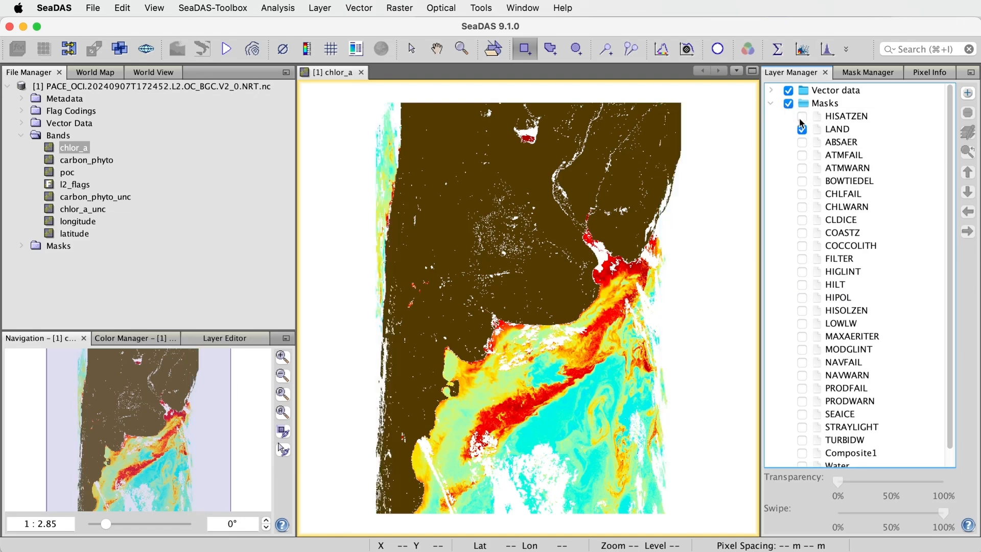
left_click(772, 103)
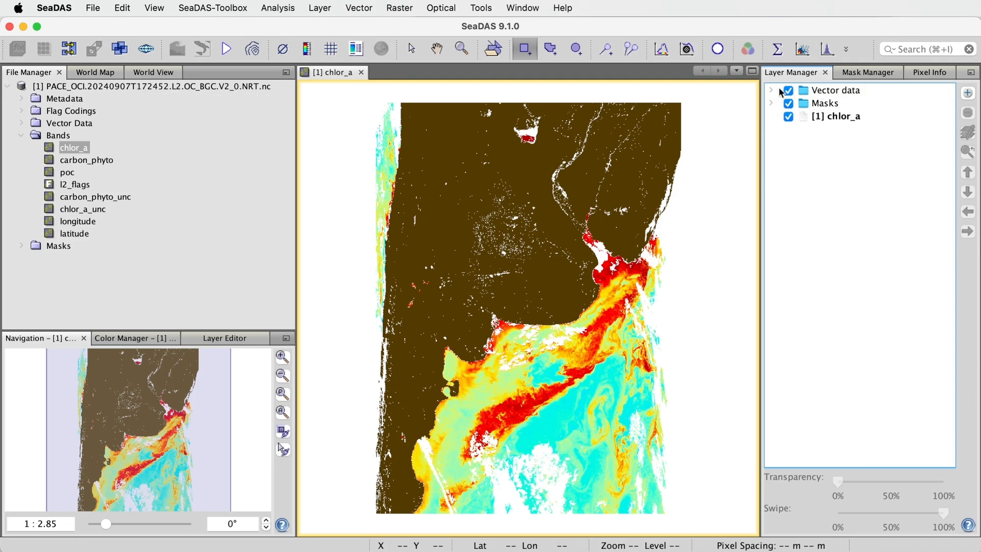
Place two pins on the ocean off the coast in the chlor_a image and hide the pins layer
left_click(771, 91)
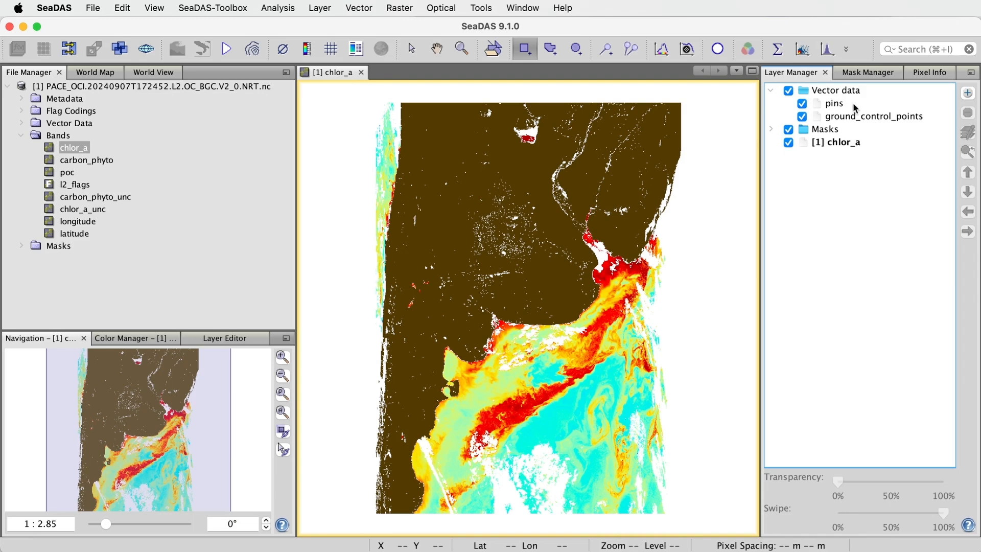
left_click(606, 49)
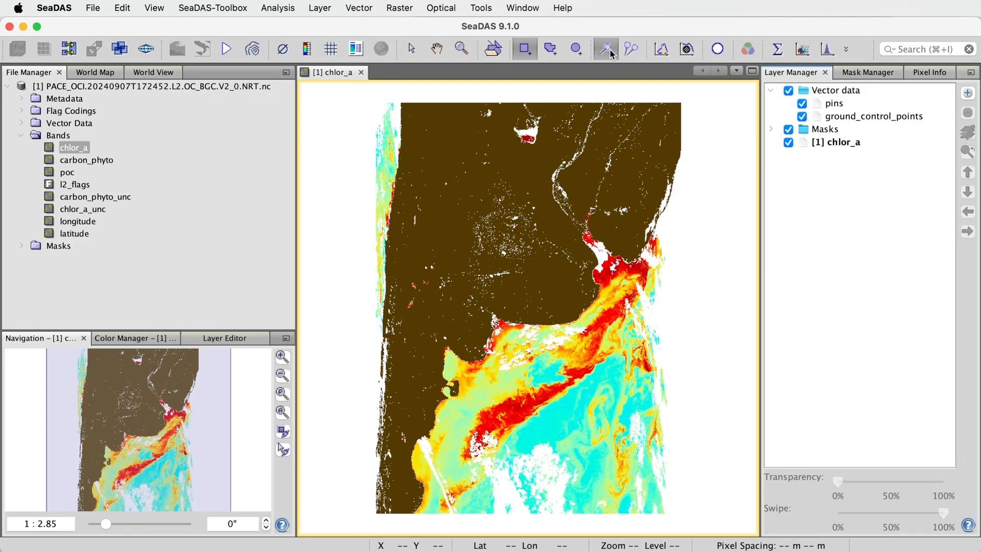
left_click(518, 416)
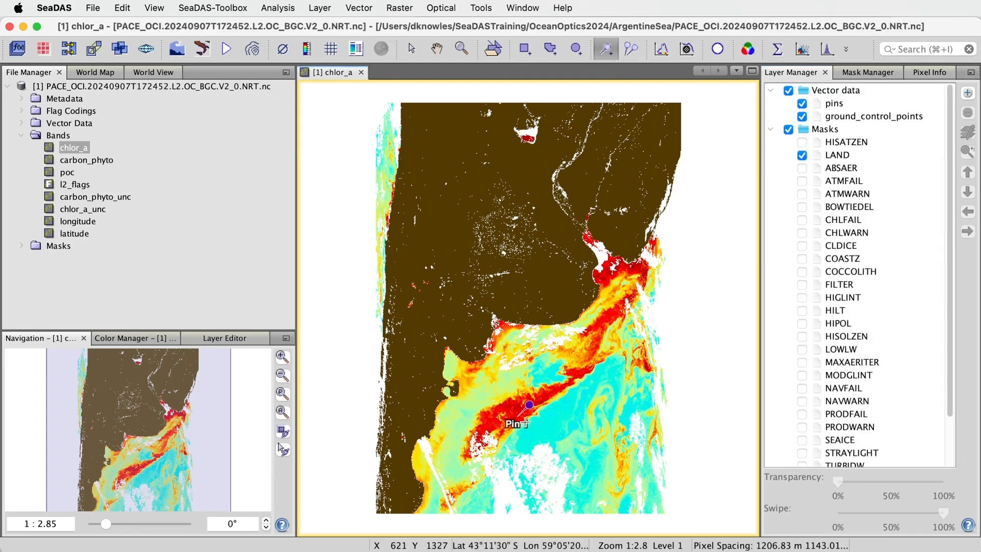
left_click(540, 433)
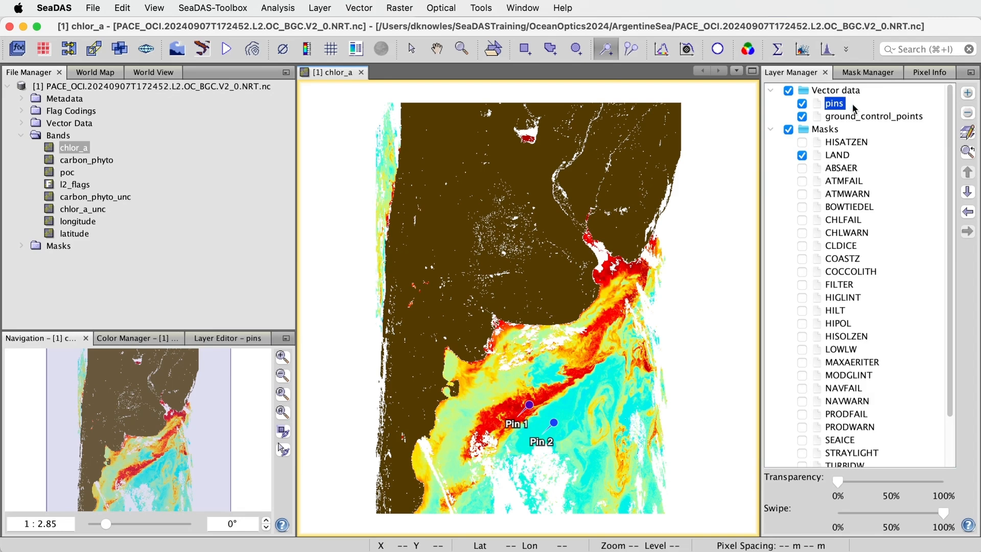
left_click(802, 104)
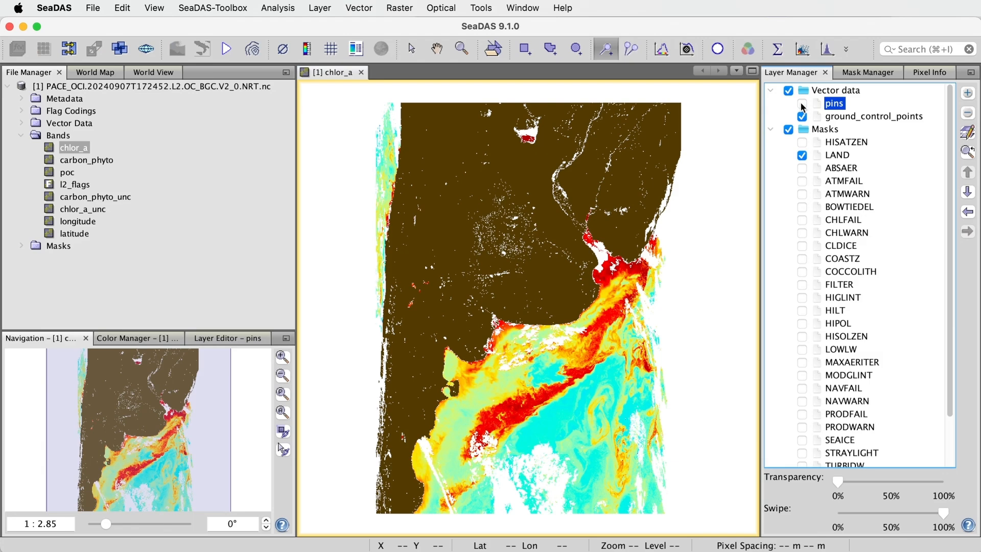
Draw a rectangle geometry over the offshore bloom area, hide the geometry layer, and collapse the vector data and mask groups
left_click(526, 50)
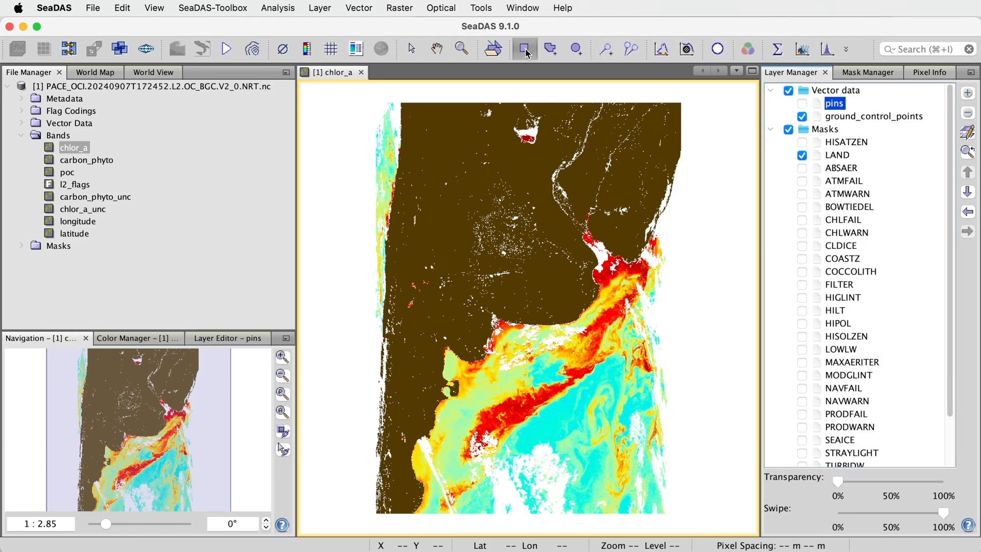
mouse_move(461, 365)
left_mouse_down()
mouse_move(560, 451)
mouse_move(612, 477)
left_mouse_up()
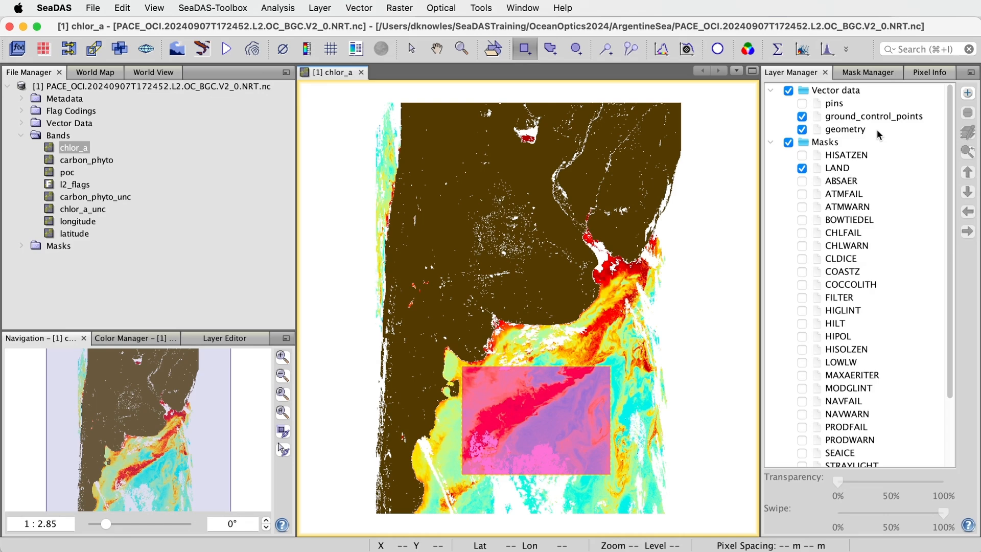
left_click(803, 129)
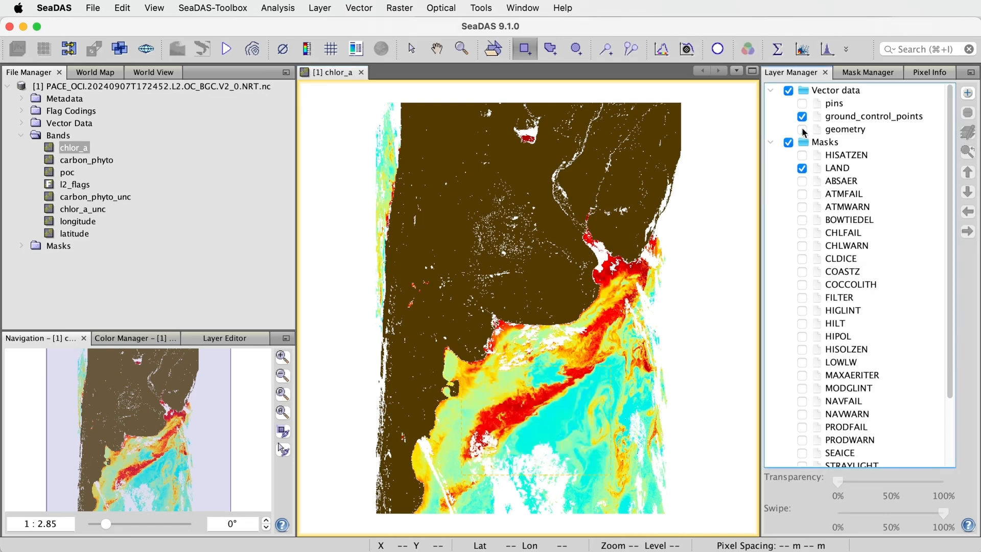
left_click(841, 133)
left_click(835, 104)
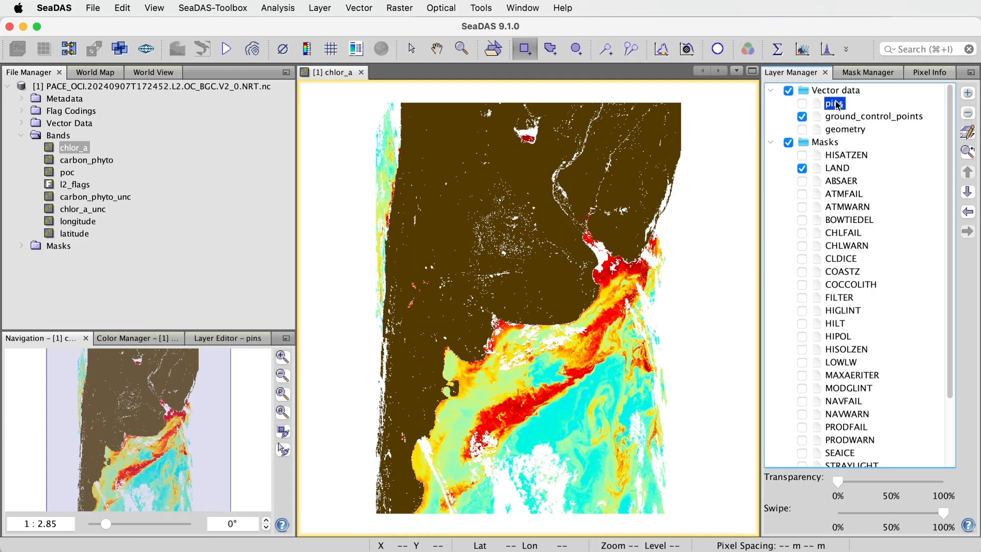
left_click(771, 91)
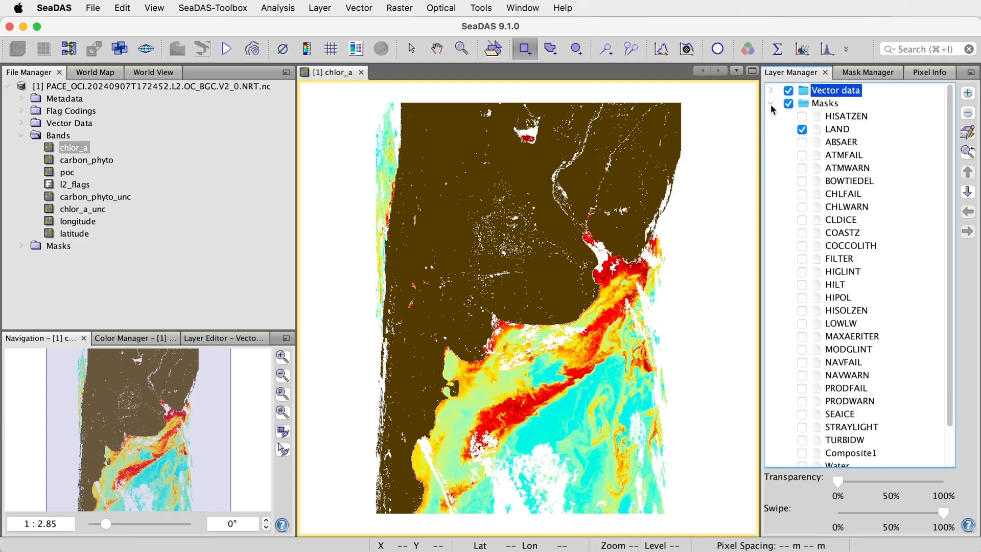
left_click(771, 105)
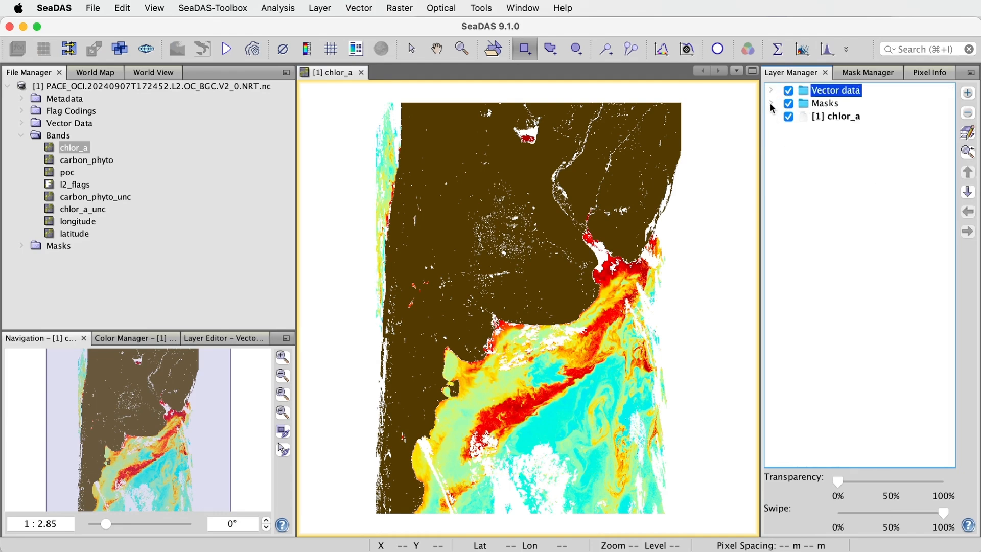
Add the No-Data layer and the color bar legend to the chlor_a image
left_click(438, 49)
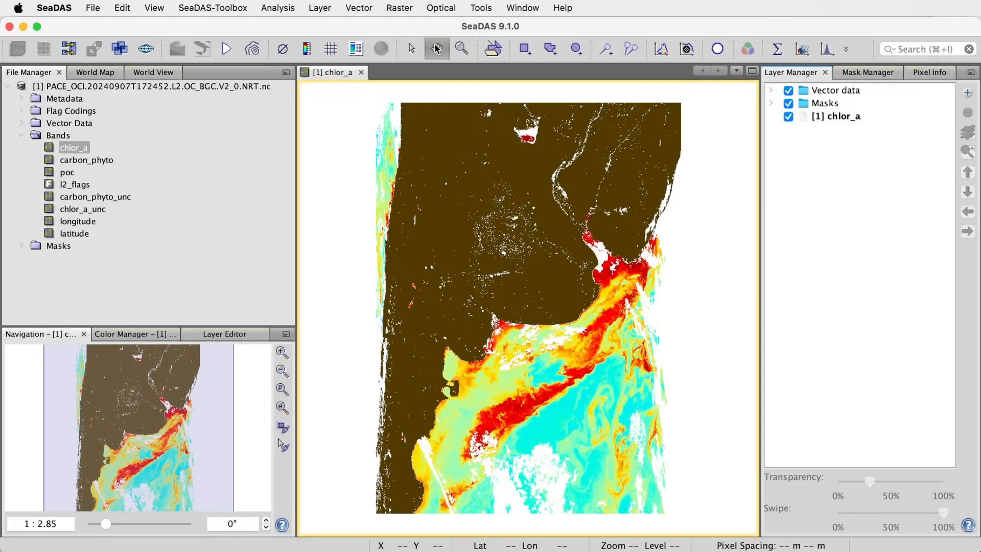
left_click(283, 49)
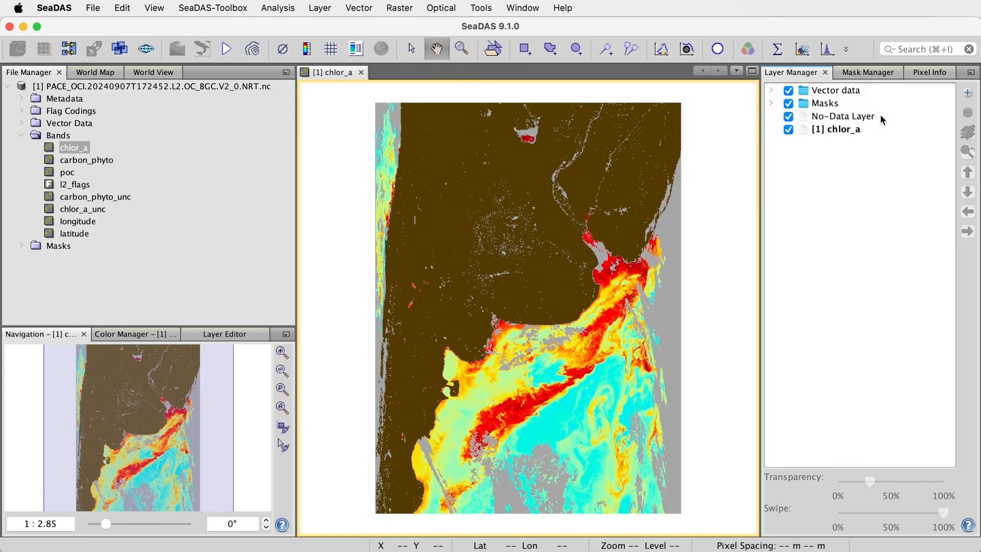
left_click(306, 49)
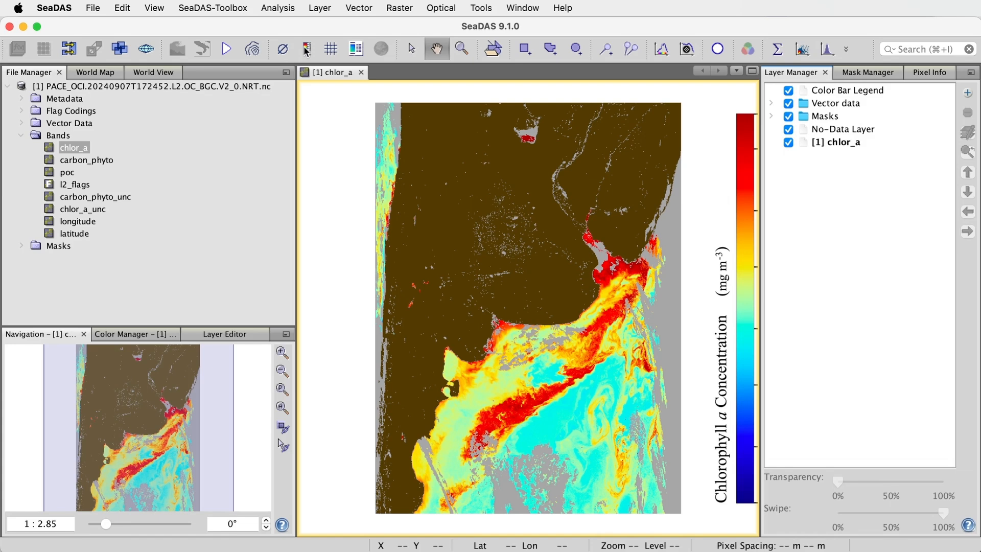
left_click_drag(560, 240, 520, 241)
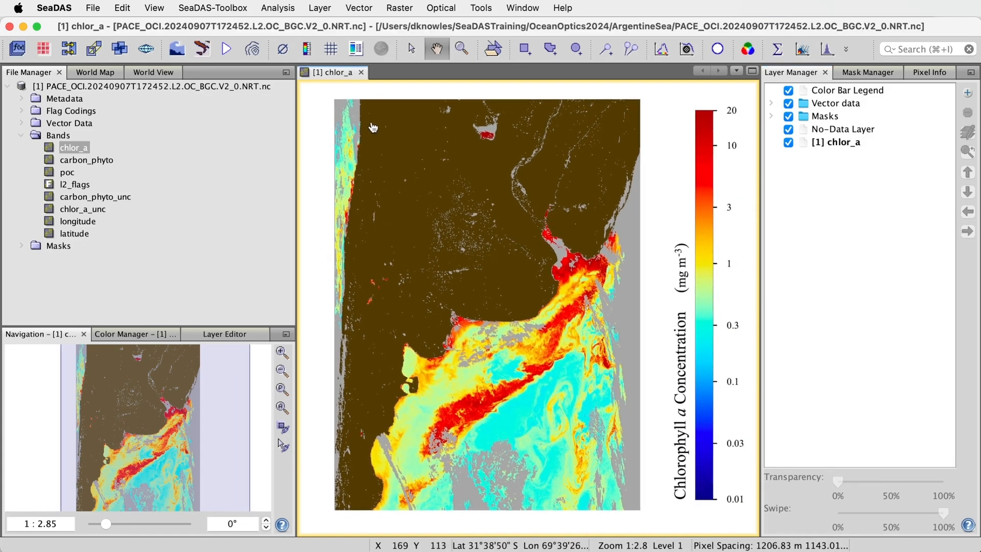
Add map gridlines and the annotation metadata to the chlor_a image, bringing the full annotated scene into view
left_click(331, 49)
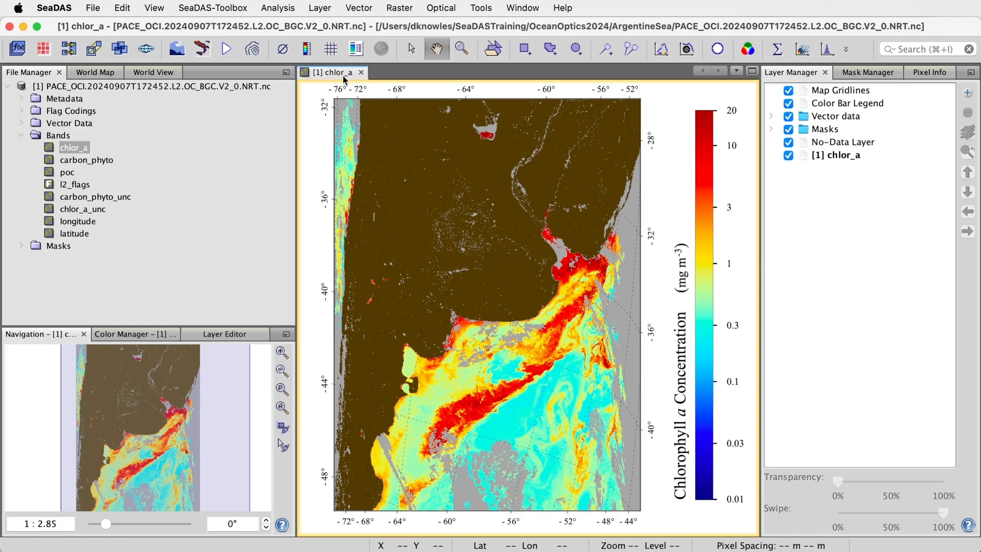
left_click(356, 52)
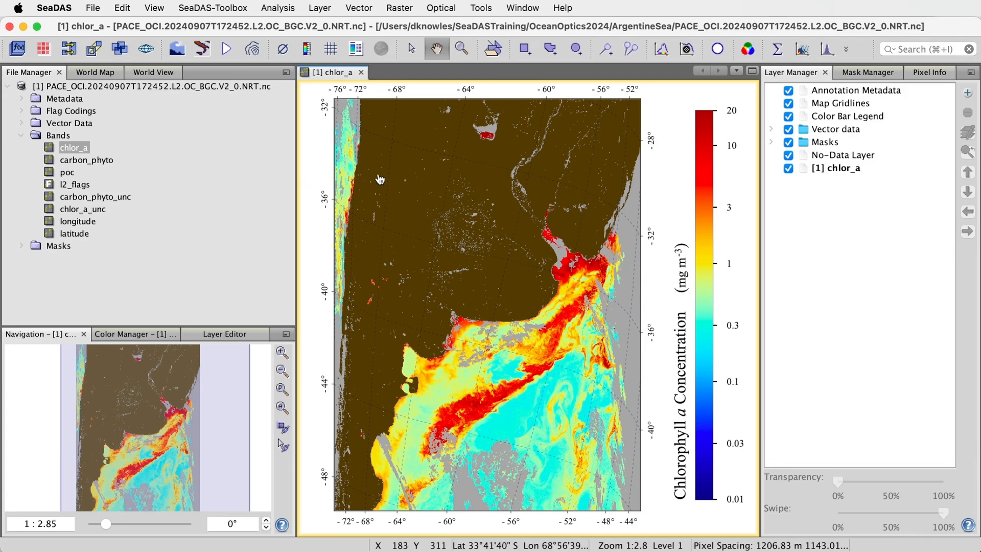
left_click_drag(389, 178, 403, 209)
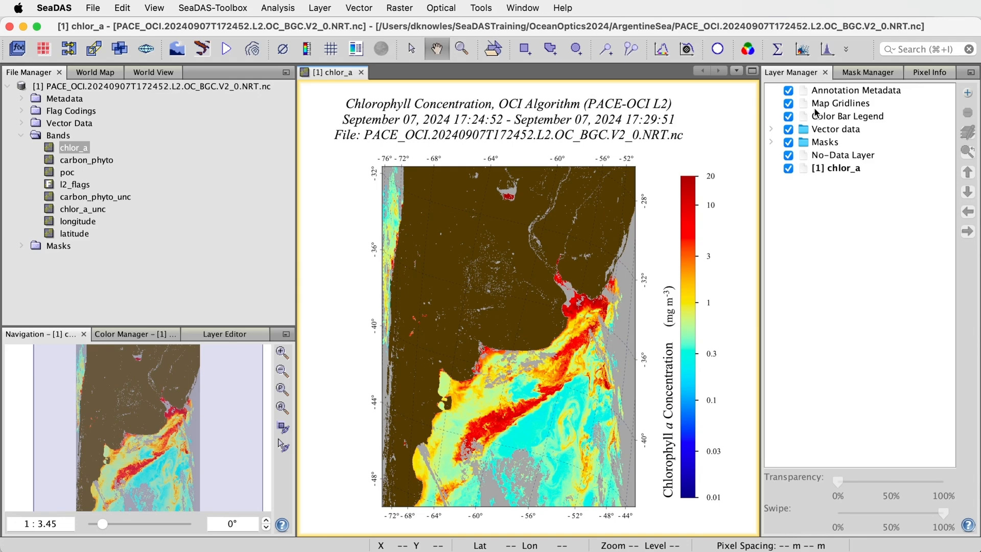
Toggle the Annotation Metadata and Color Bar Legend layers off and on to compare the image
left_click(789, 92)
left_click(789, 92)
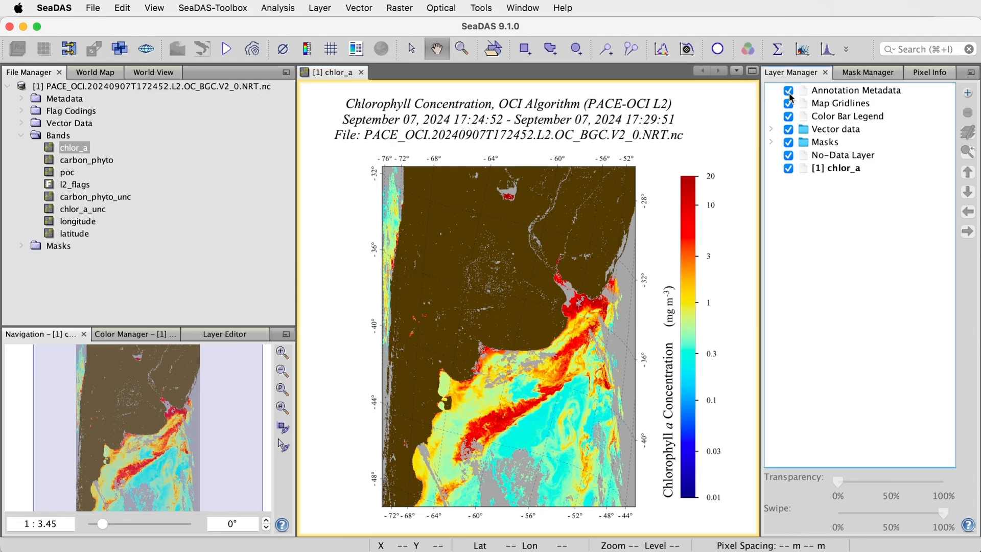
left_click(788, 119)
left_click(789, 119)
Move the Map Gridlines layer below the Masks group and toggle its visibility off and on
left_click(854, 104)
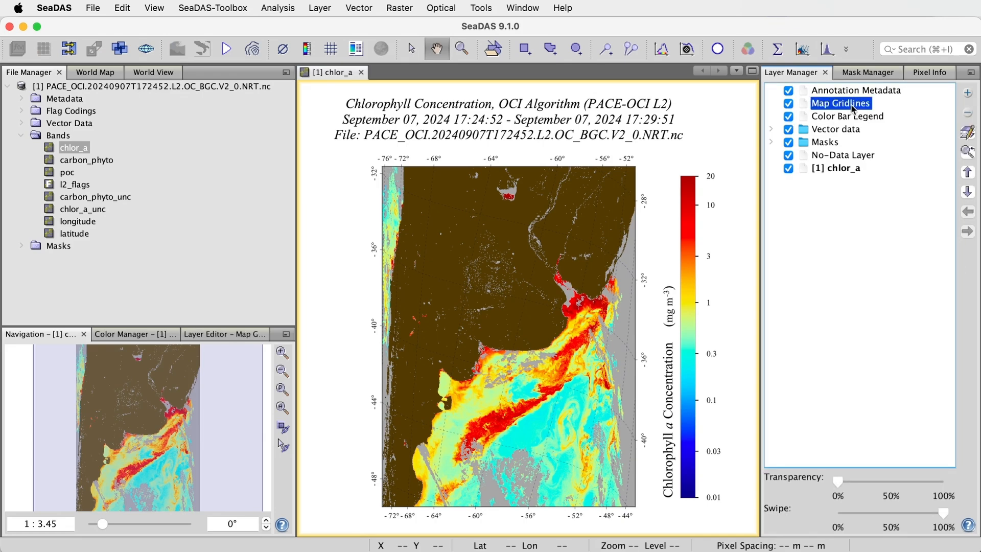
left_click_drag(853, 107, 839, 139)
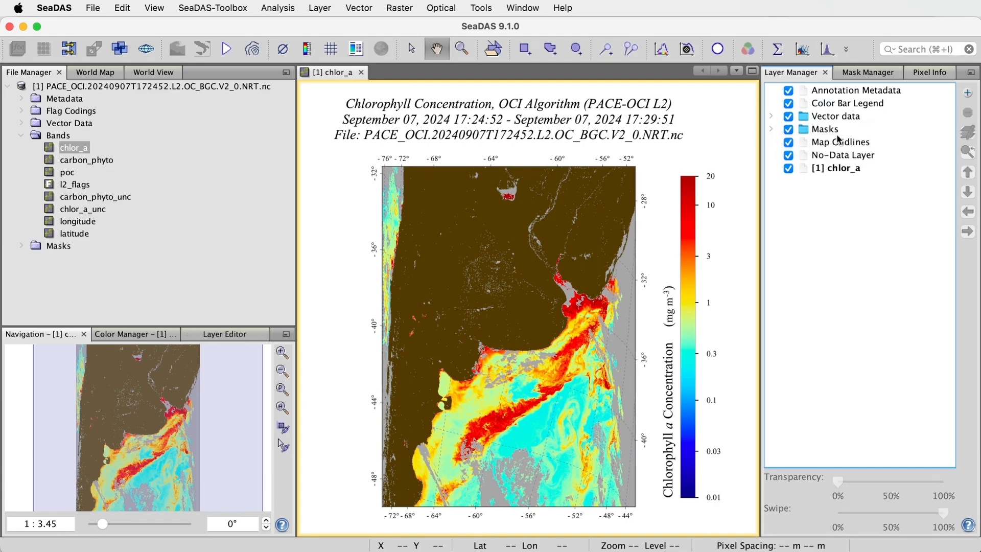
left_click(862, 148)
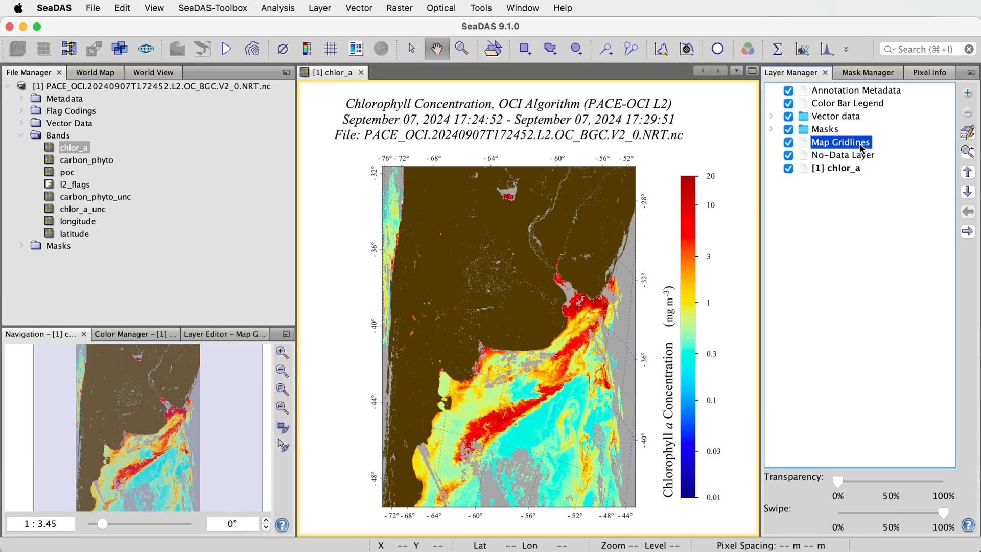
left_click(789, 147)
left_click(789, 147)
Set the Map Gridlines latitude and longitude spacing to 8 and enable the N,S,W,E label suffix
left_click(968, 137)
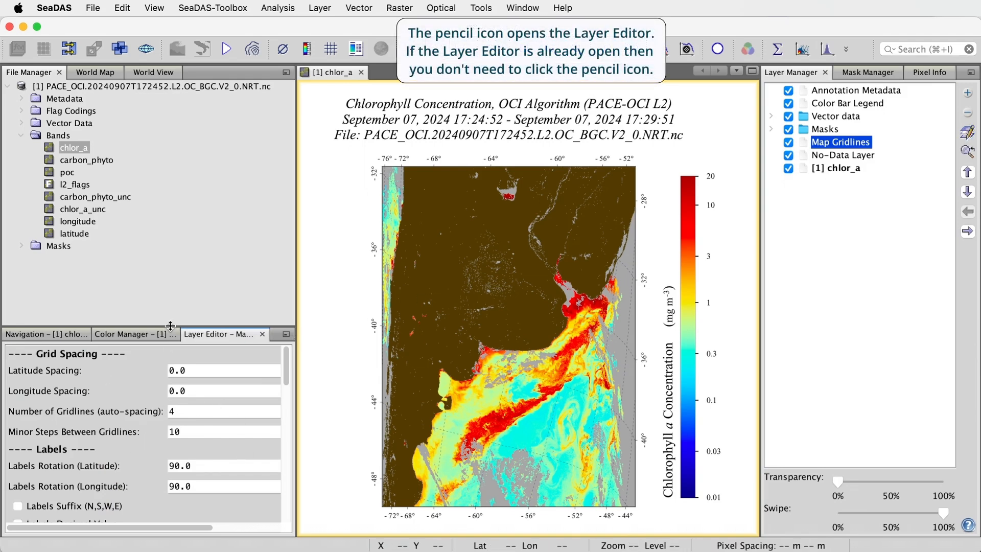
left_click_drag(170, 326, 163, 256)
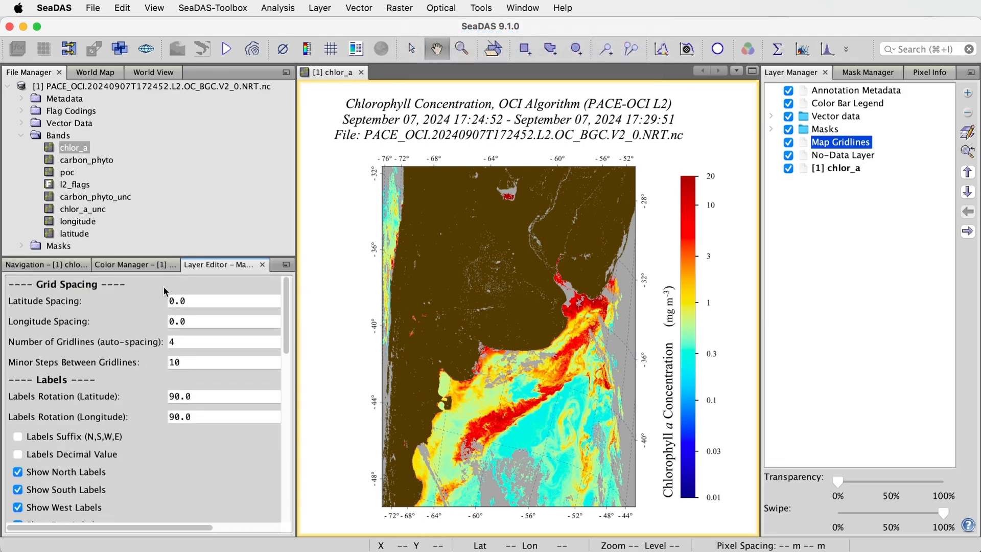
double_click(172, 321)
type("8")
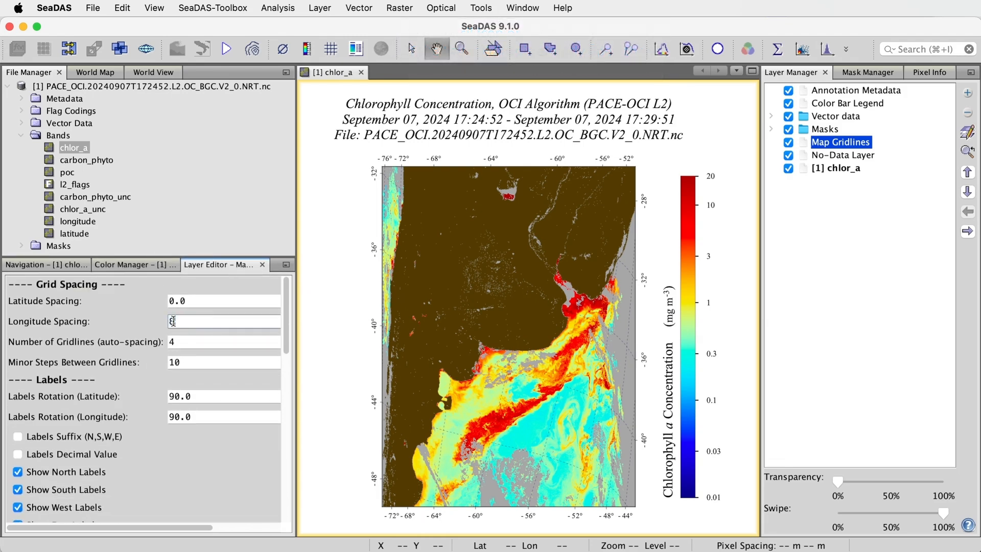
double_click(176, 300)
type("8")
key("Return")
left_click(17, 437)
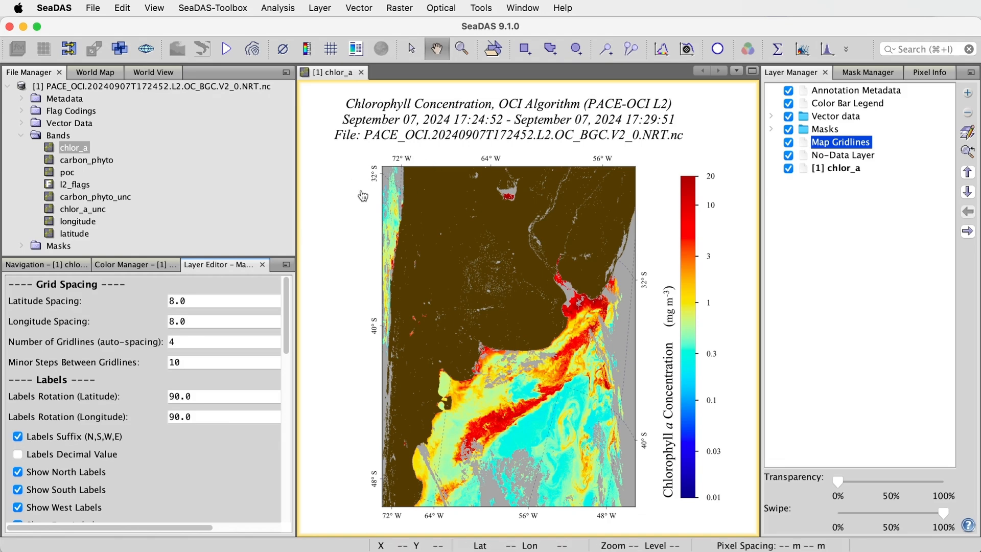
Set the Color Bar Legend orientation to Horizontal and bring the whole legend beneath the image into view
mouse_move(289, 289)
left_mouse_down()
mouse_move(303, 482)
mouse_move(278, 280)
left_mouse_up()
left_click(865, 107)
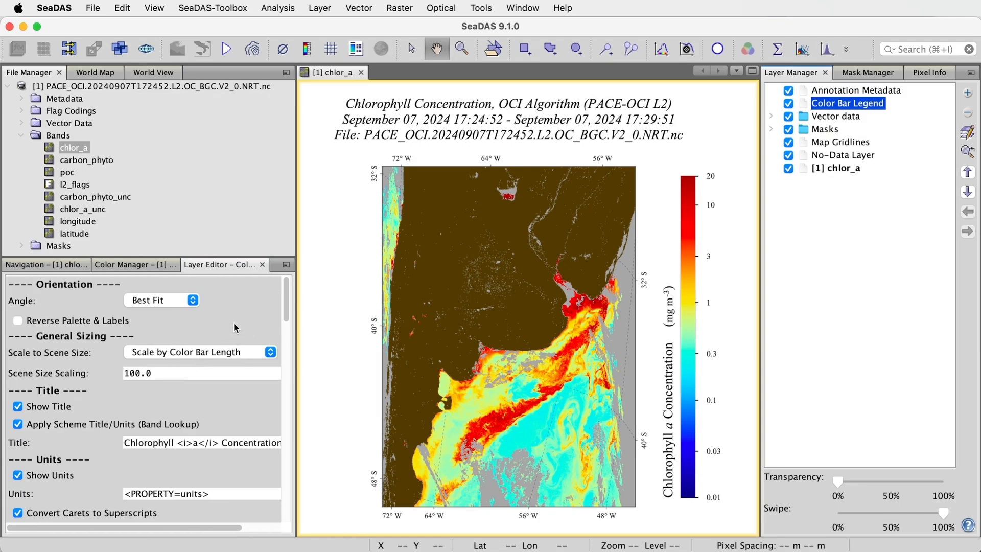
left_click(195, 304)
left_click(186, 315)
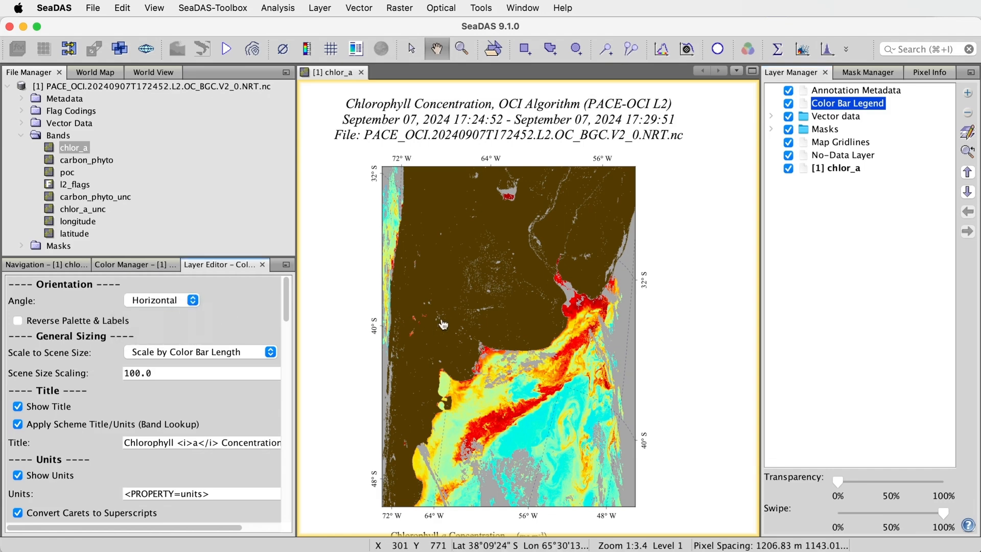
left_click(443, 325)
left_click_drag(443, 325, 443, 299)
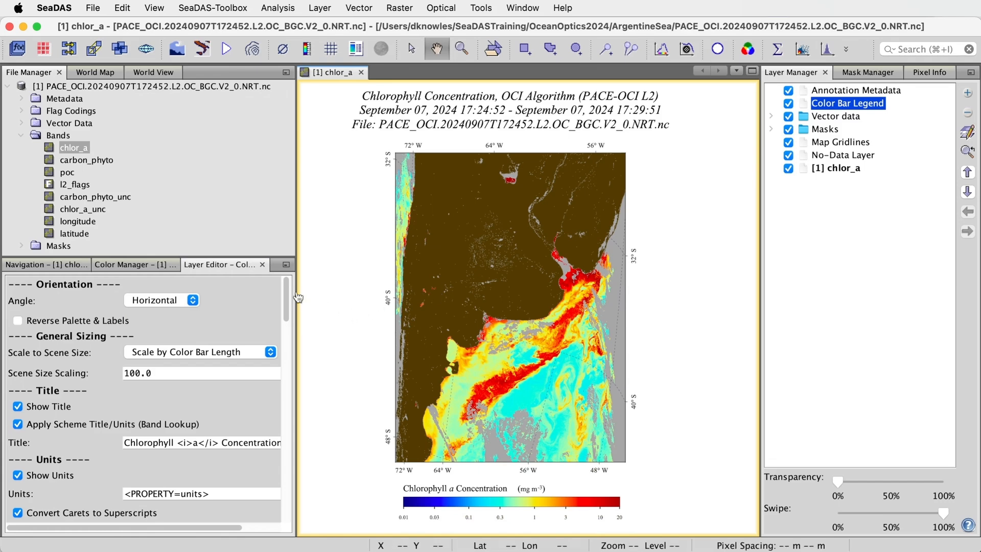
mouse_move(284, 287)
left_mouse_down()
mouse_move(293, 498)
mouse_move(272, 326)
mouse_move(281, 281)
left_mouse_up()
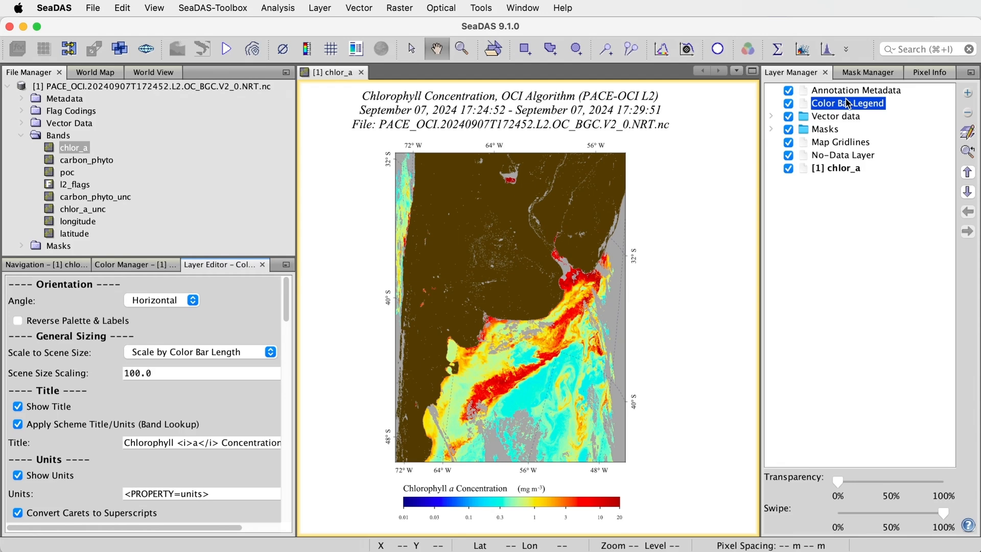
Hide the Map Gridlines and No-Data Layer, and turn on the image border for the chlor_a layer
left_click(838, 169)
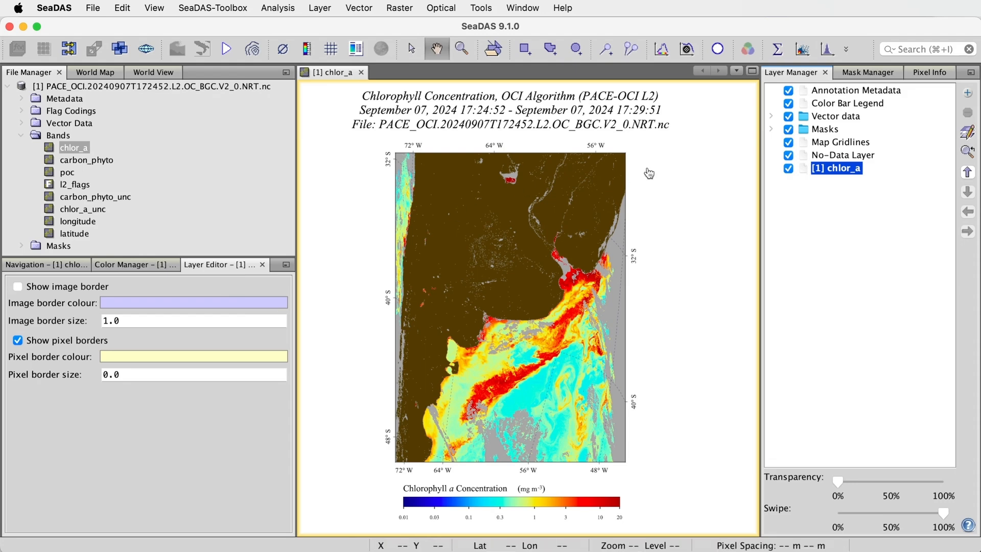
left_click(788, 142)
left_click(788, 154)
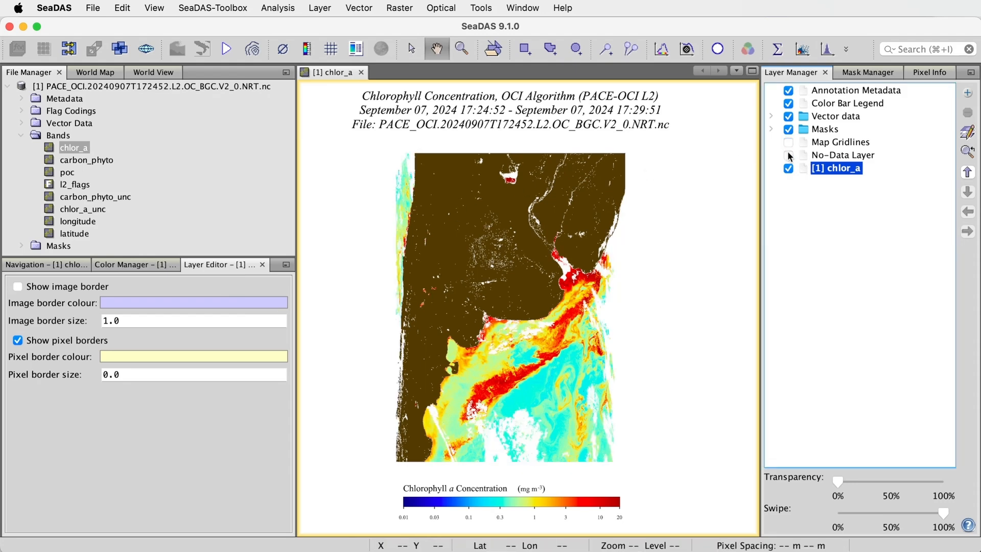
left_click(17, 286)
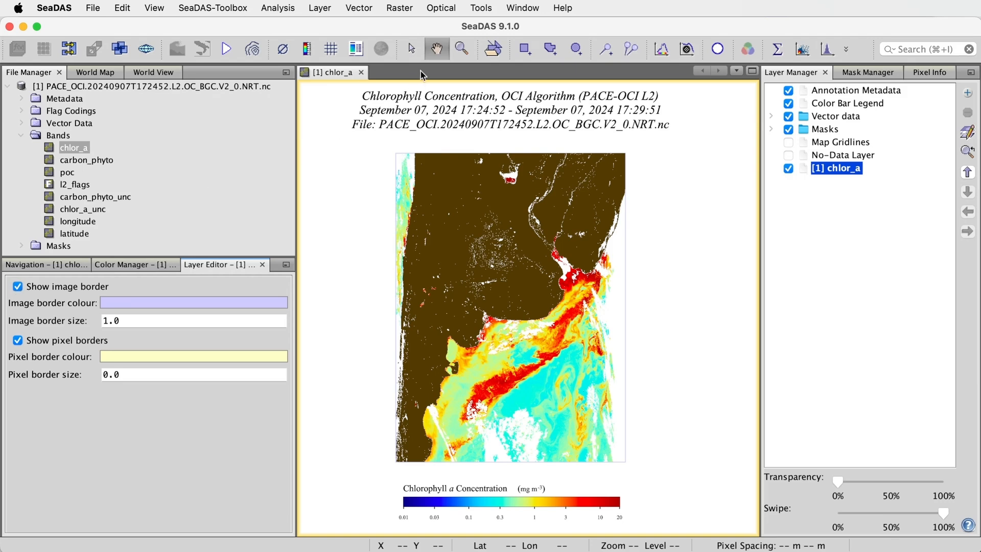
Inspect the chlor_a image and its pixel border size setting at pixel level, and return the view to a 1:2.8 zoom
left_click(463, 49)
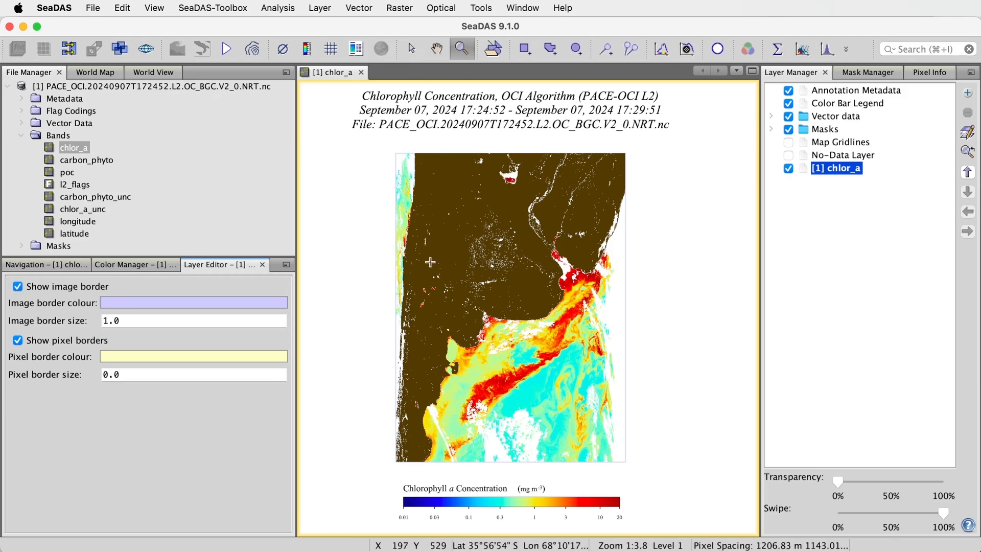
left_click(496, 375)
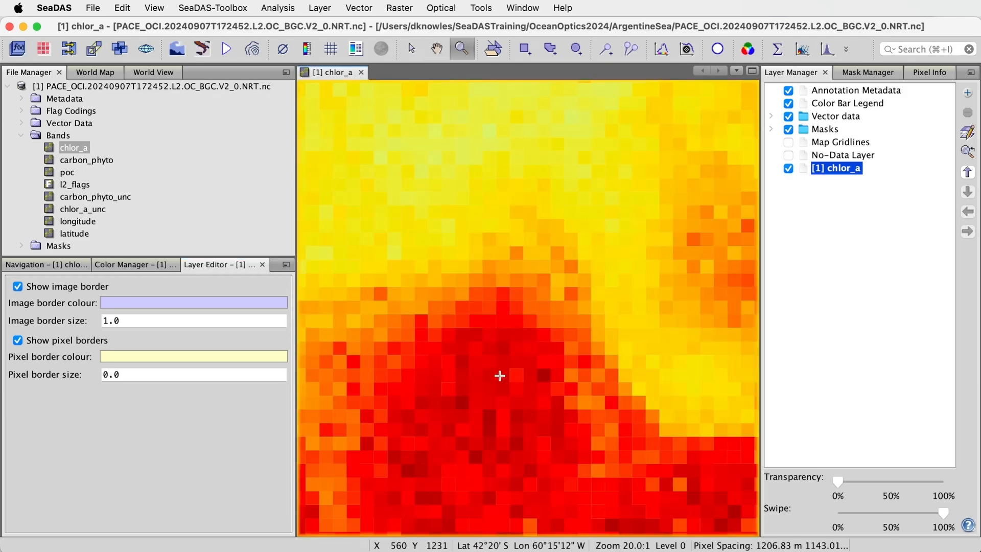
left_click(109, 376)
type("2.8")
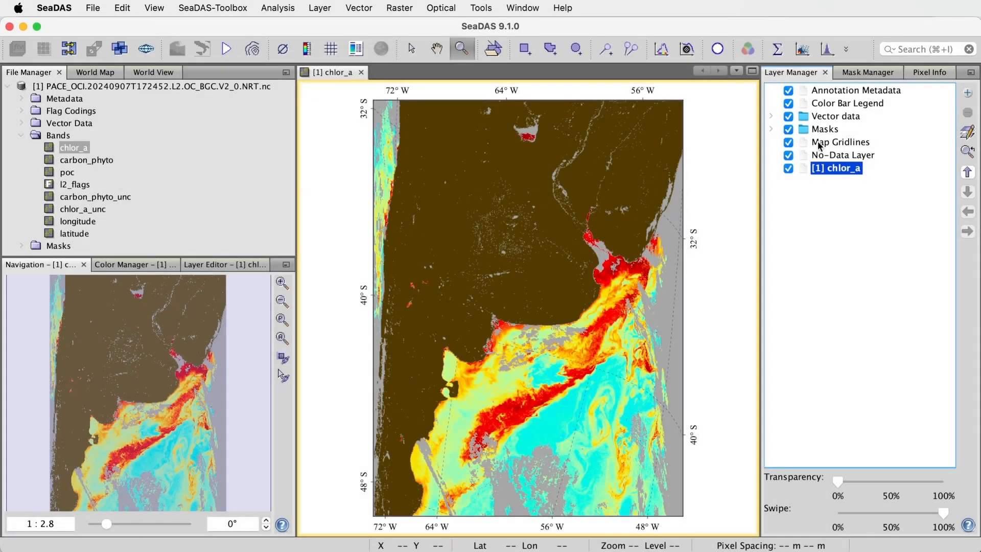
Review the sources available for adding a layer, including ESRI Shapefile, Image of Band / Tie-Point Grid and RGB Image from File, without adding any
left_click(968, 93)
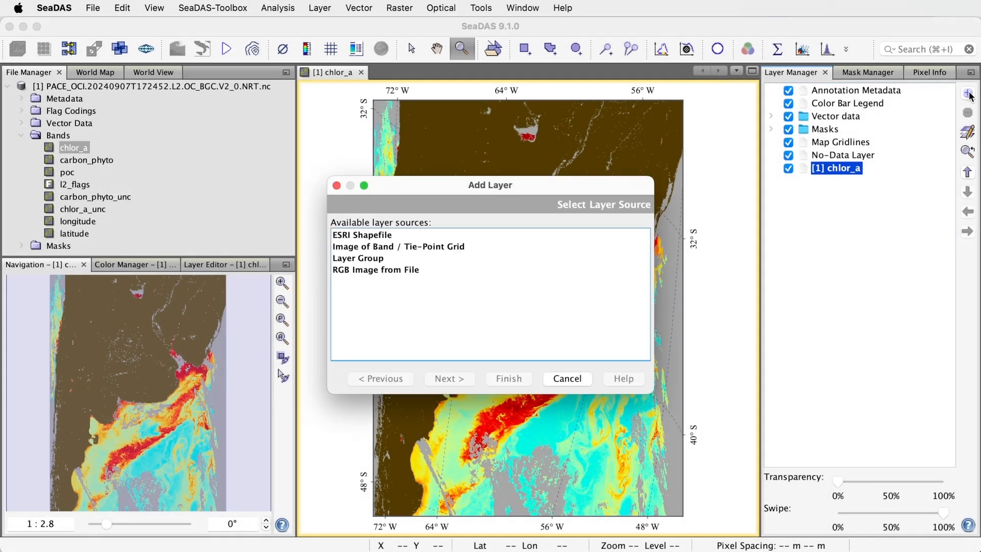
left_click(389, 236)
left_click(405, 250)
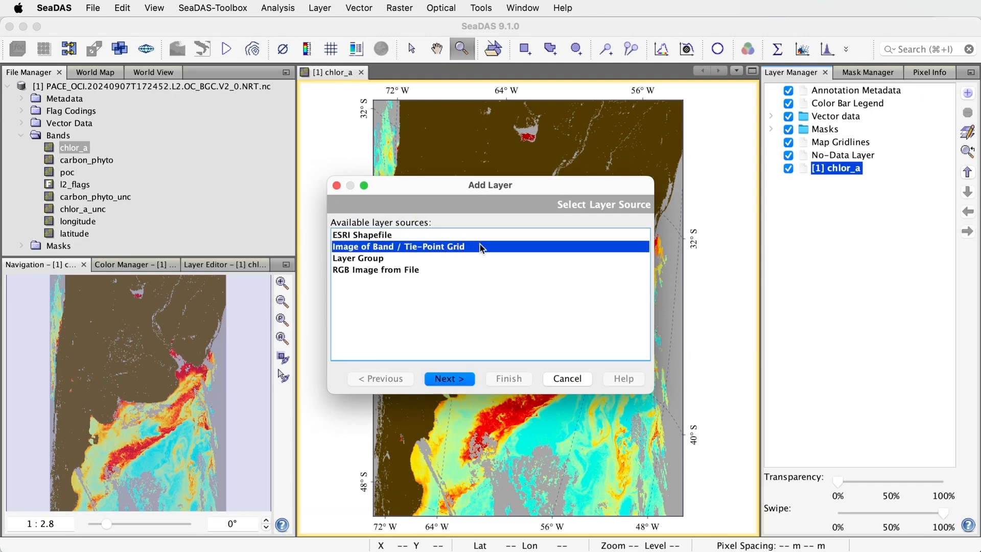
left_click(388, 272)
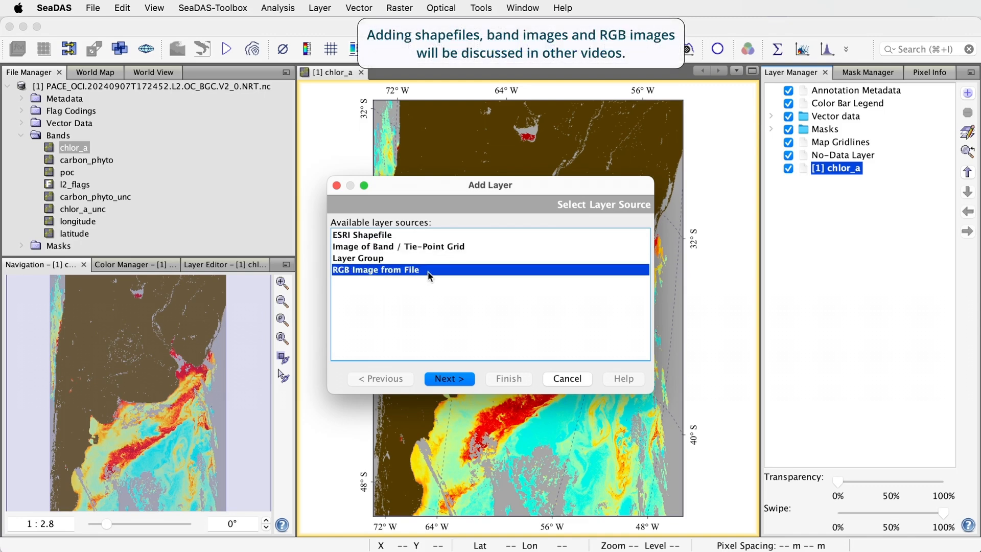
left_click(566, 382)
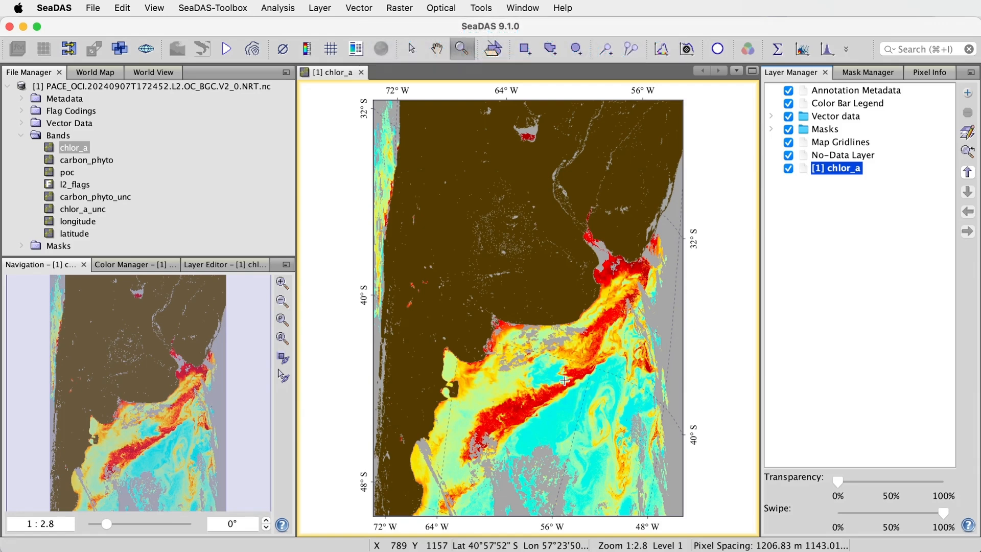
Remove the No-Data Layer from the chlor_a image
left_click(861, 156)
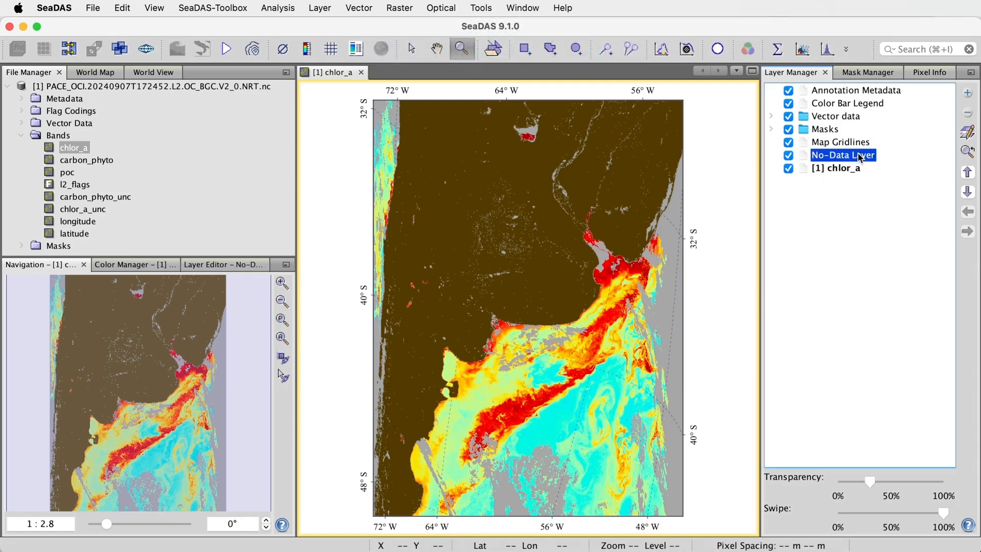
left_click(969, 114)
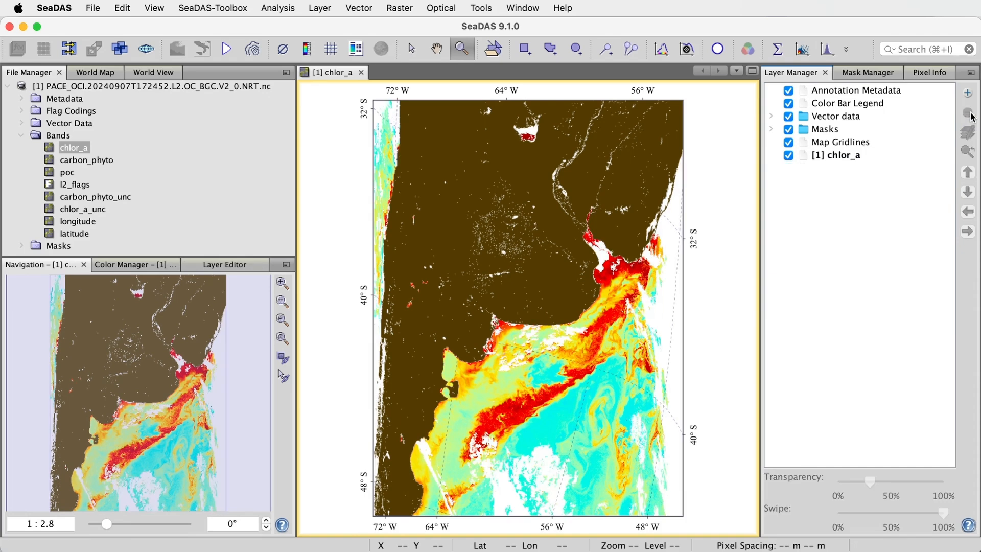
Expand the Masks and Vector data groups to view their layers, and open the Mask Manager
left_click(772, 130)
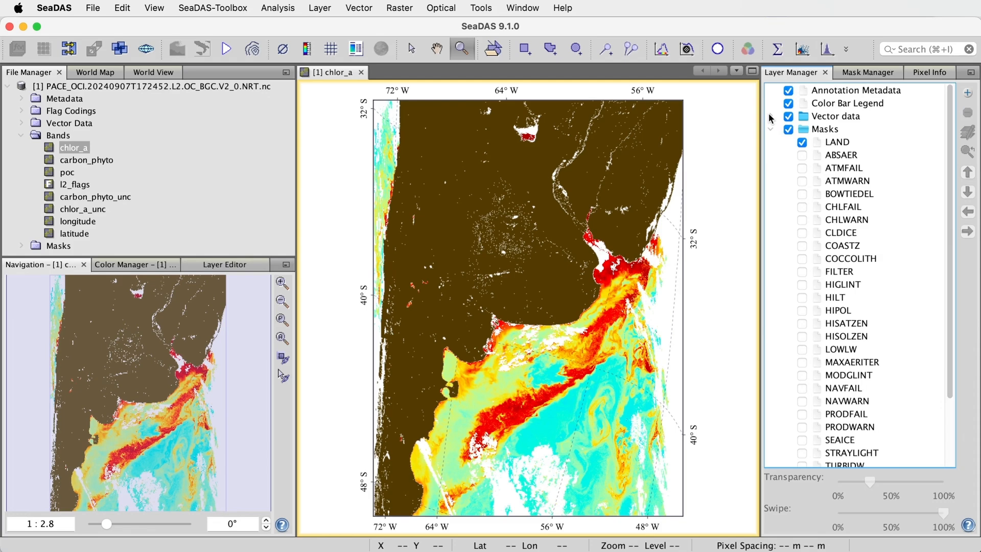
left_click(772, 117)
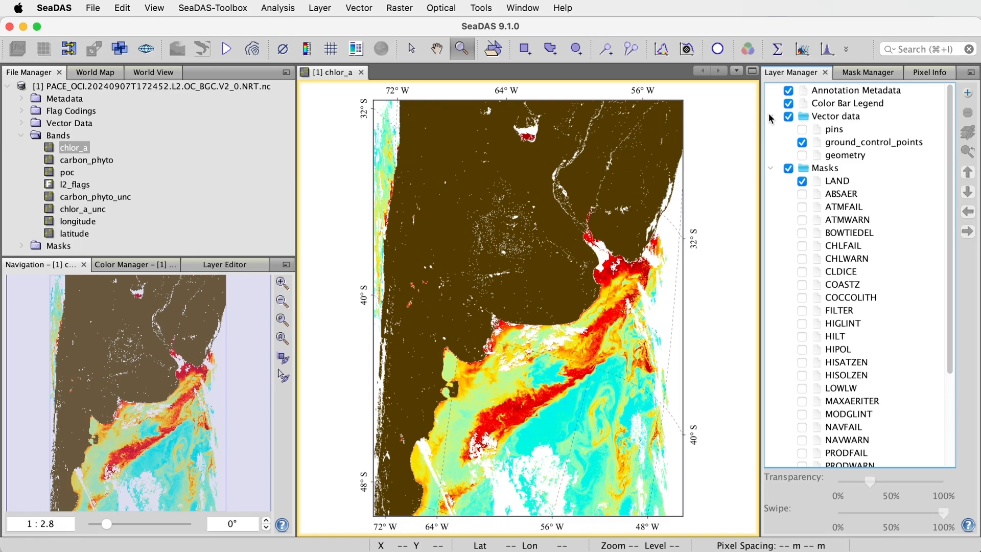
left_click(856, 73)
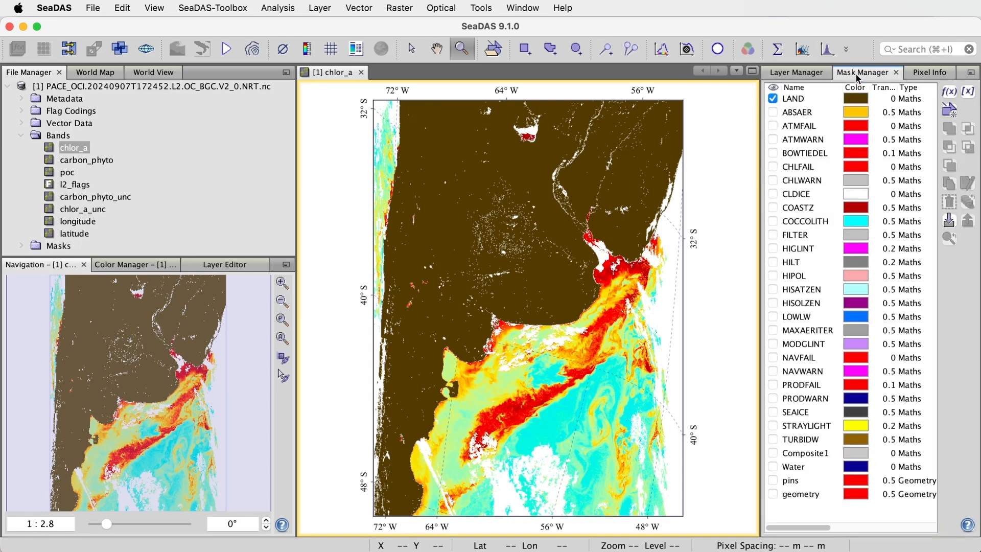